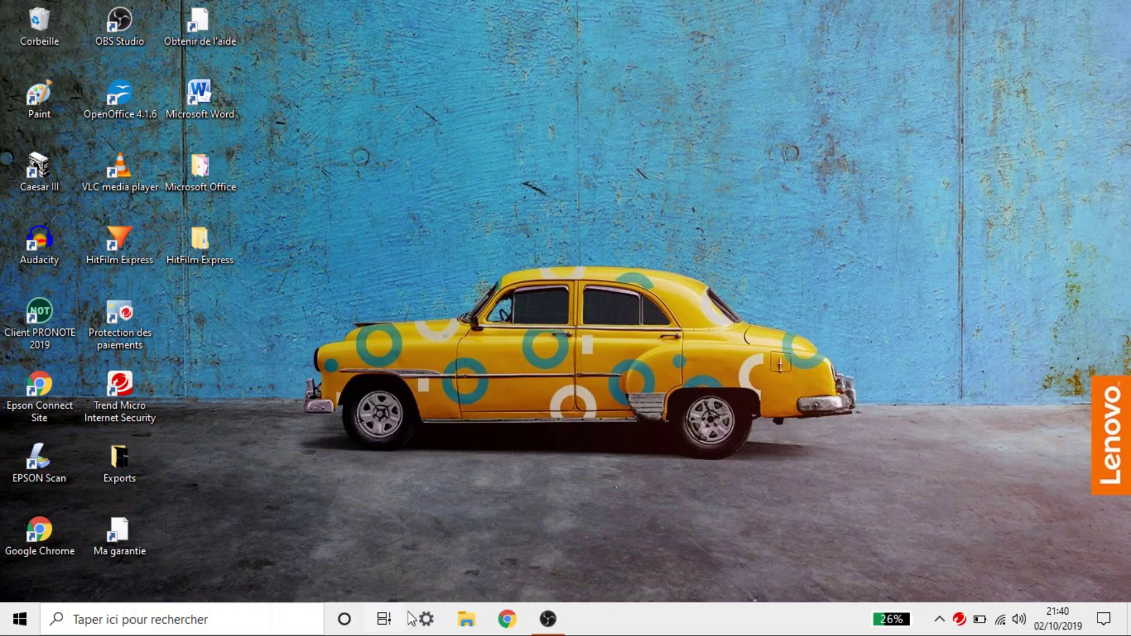
Open the finished example presentation from the Ma présentation folder inside Vidéos.
{"action": "left_click", "coordinate": [465, 621]}
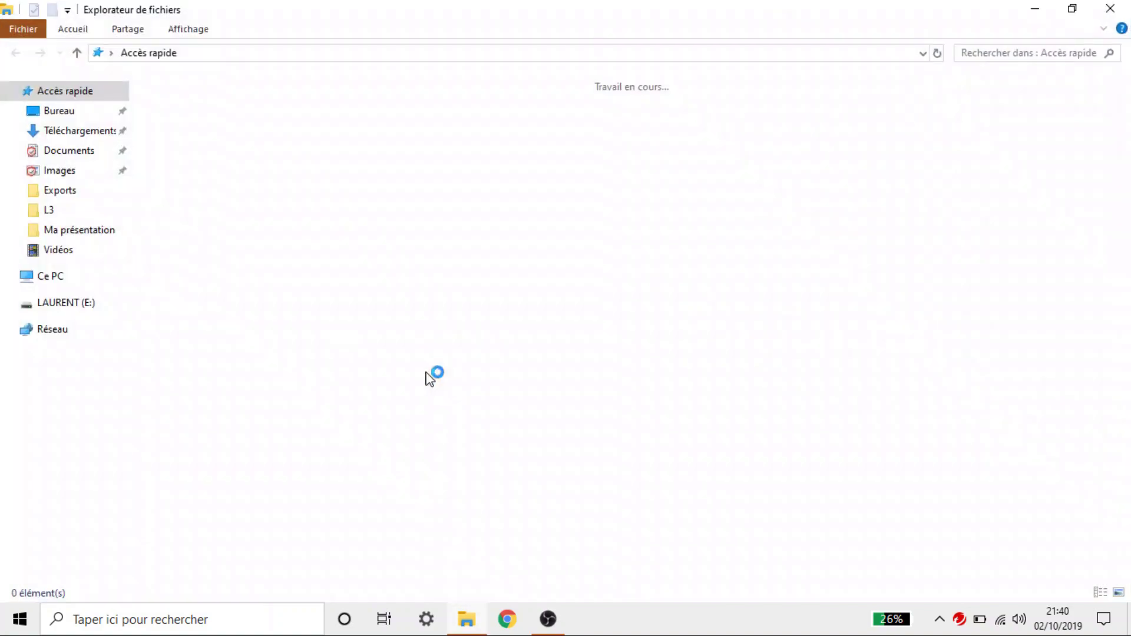
{"action": "left_click", "coordinate": [55, 250]}
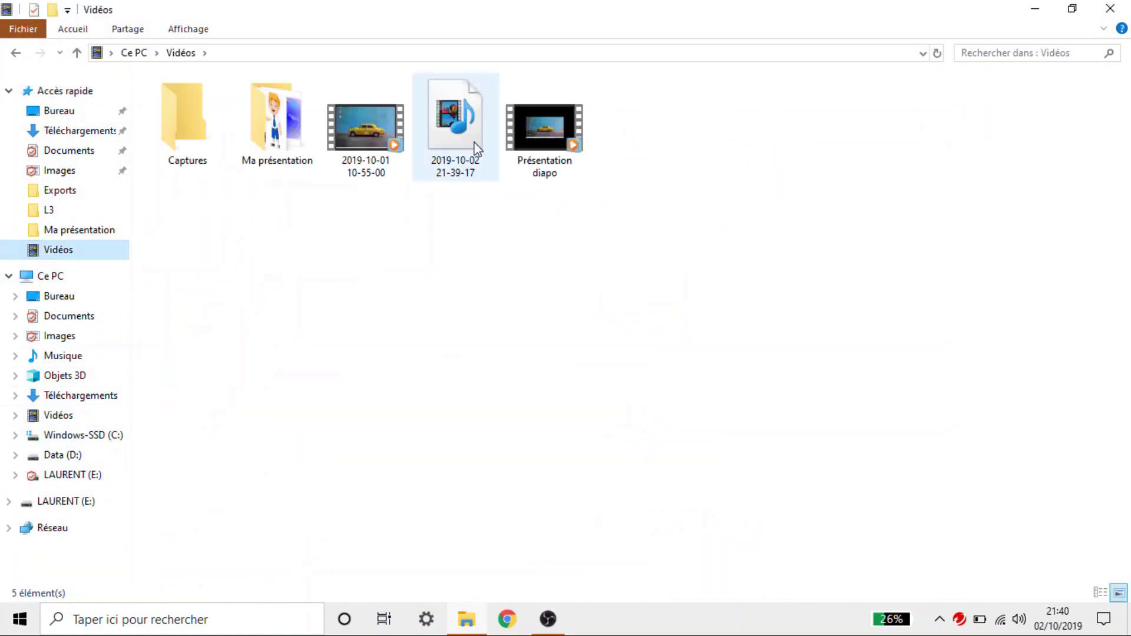
{"action": "left_click", "coordinate": [295, 146]}
{"action": "double_click", "coordinate": [295, 147]}
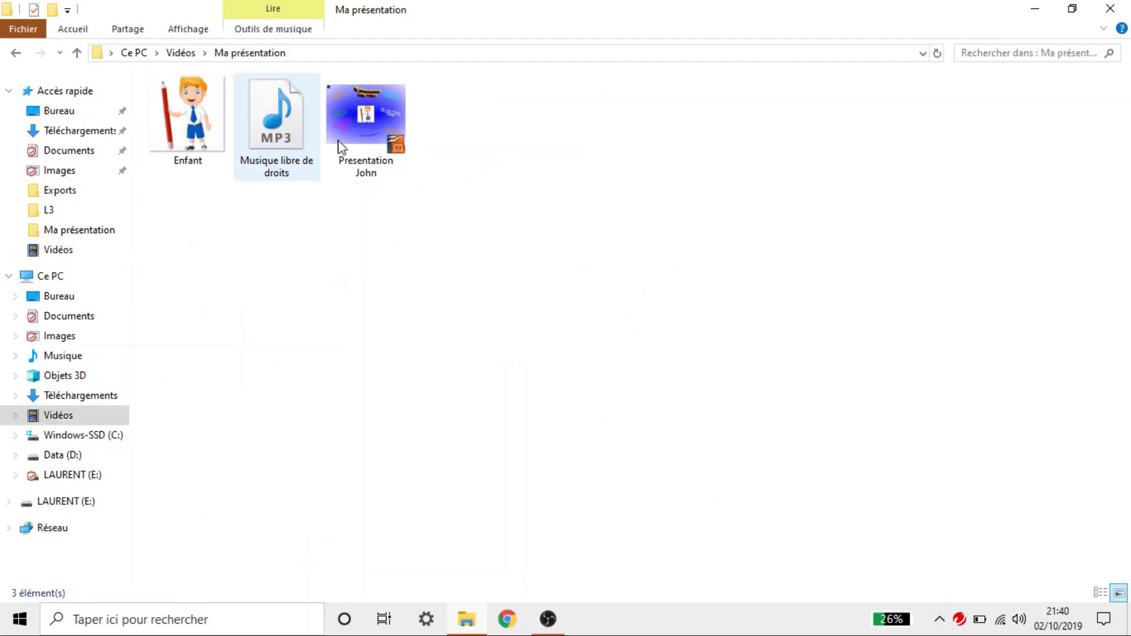
{"action": "left_click", "coordinate": [398, 112]}
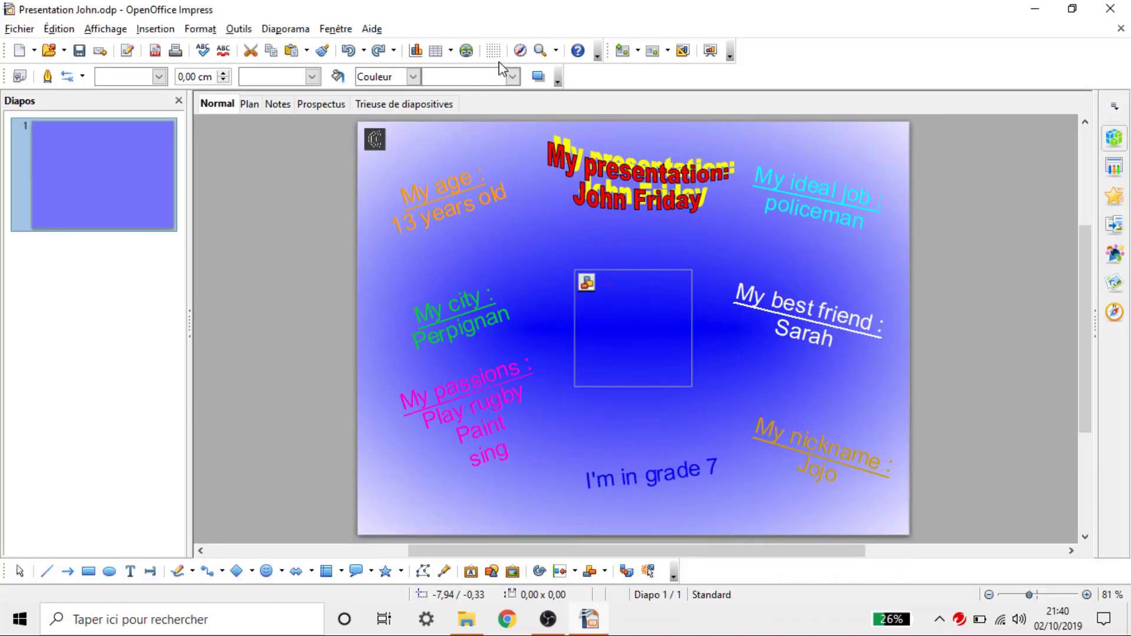
Play the example presentation as a slideshow, exit the show and close the presentation.
{"action": "left_click", "coordinate": [289, 31]}
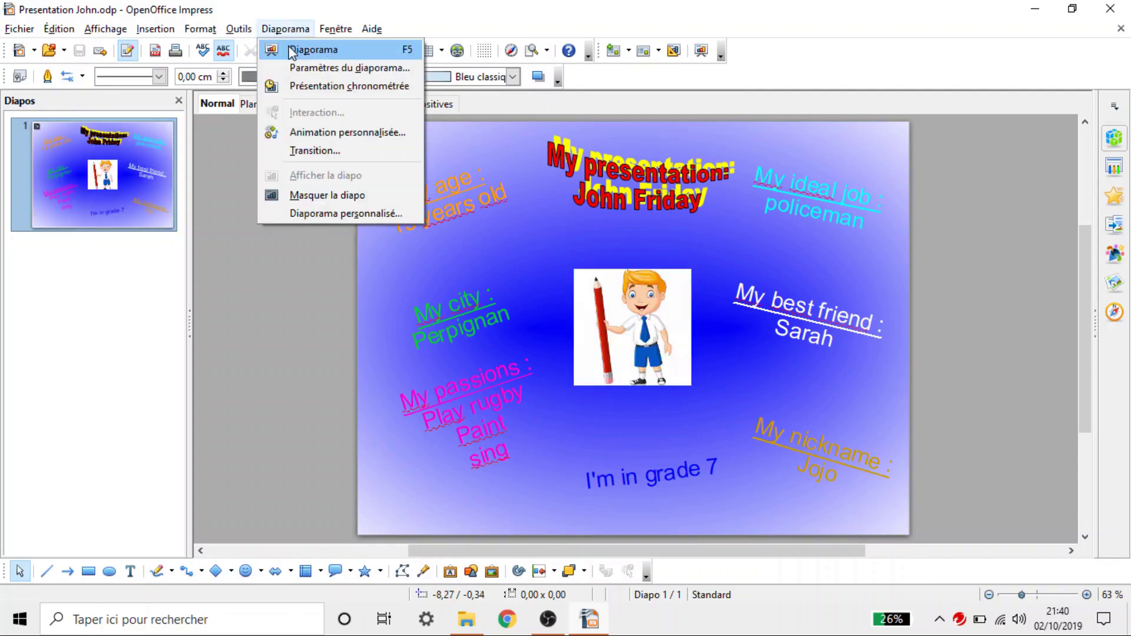
{"action": "left_click", "coordinate": [295, 50]}
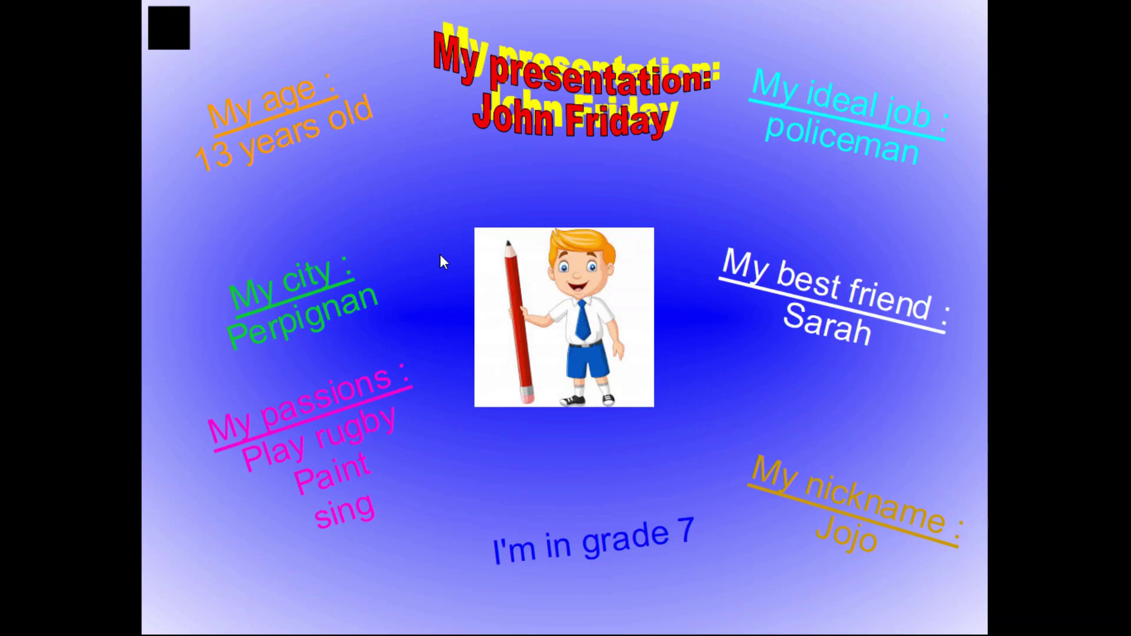
{"action": "key", "text": "Escape"}
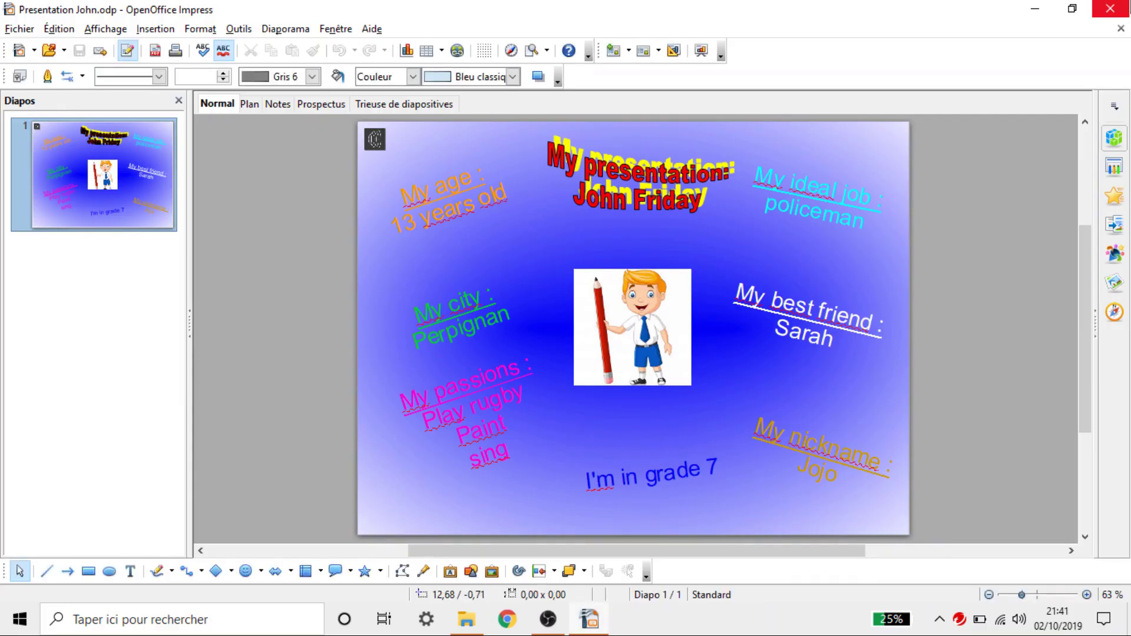
{"action": "left_click", "coordinate": [1110, 8]}
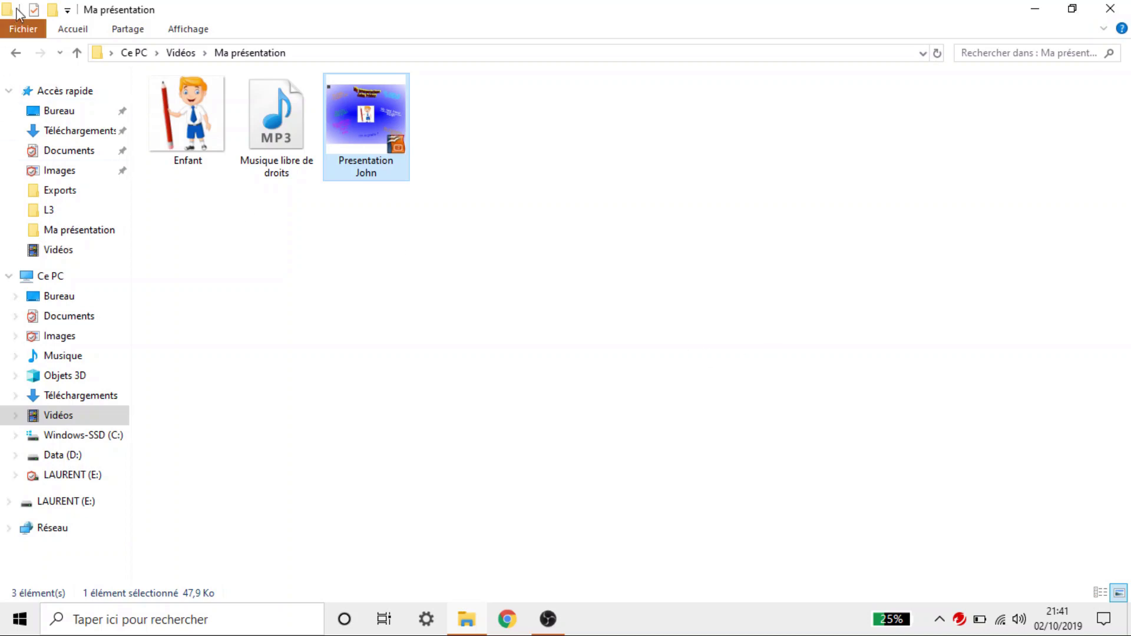
Review the image, music and presentation files in the Ma présentation folder, and return to Vidéos.
{"action": "left_click", "coordinate": [187, 53]}
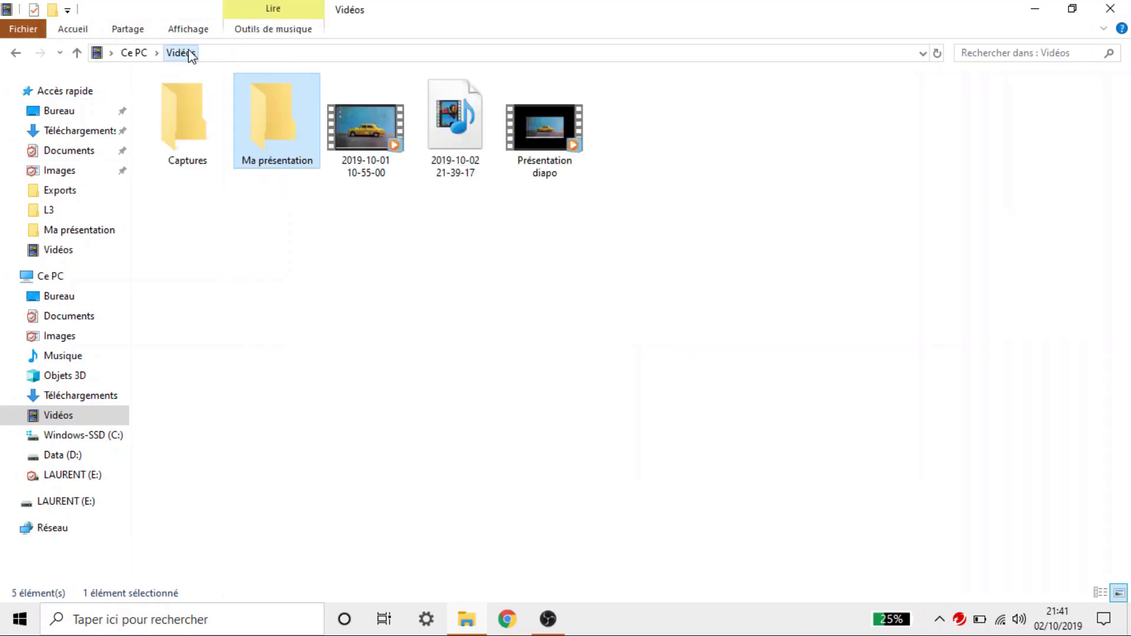
{"action": "double_click", "coordinate": [270, 141]}
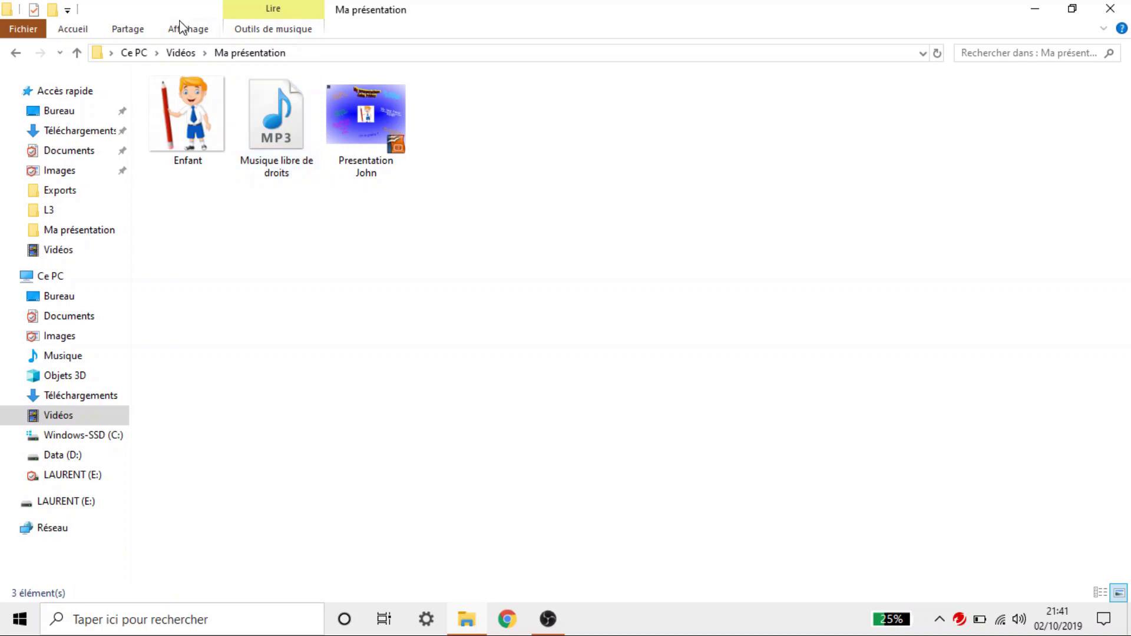
{"action": "left_click", "coordinate": [184, 59]}
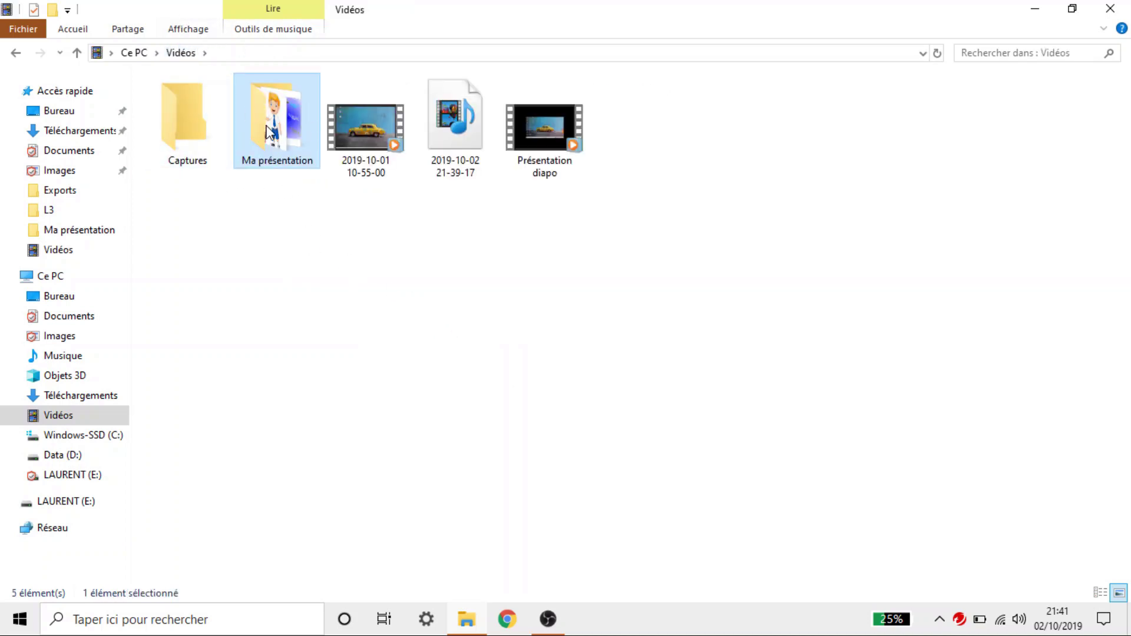
{"action": "mouse_move", "coordinate": [284, 147]}
{"action": "double_click", "coordinate": [281, 118]}
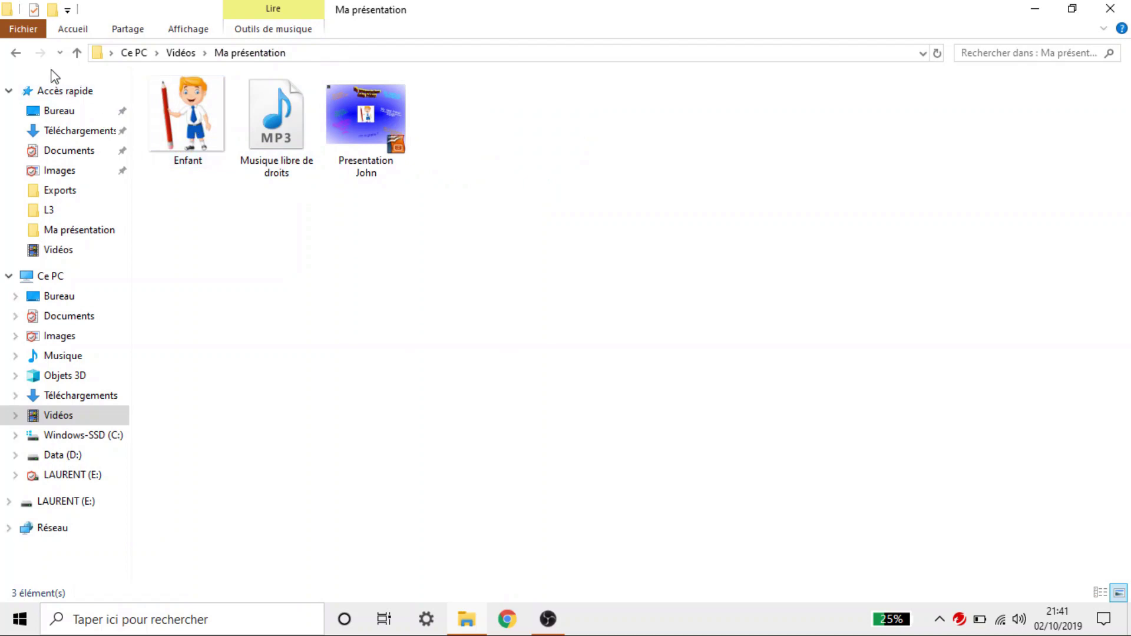
{"action": "left_click", "coordinate": [16, 53]}
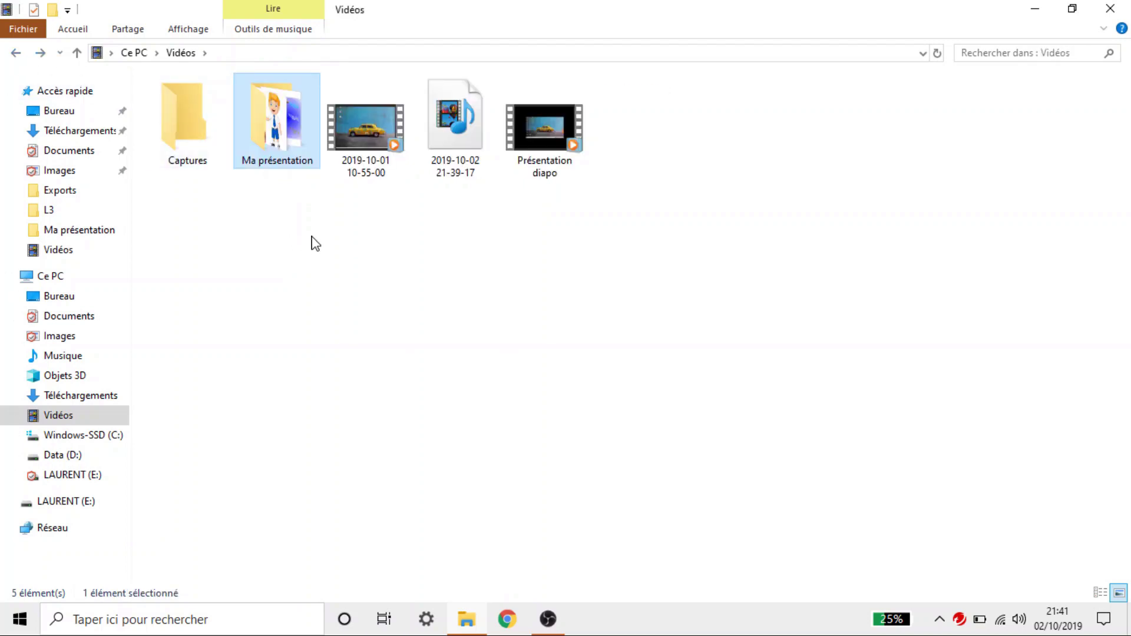
{"action": "left_click", "coordinate": [312, 238]}
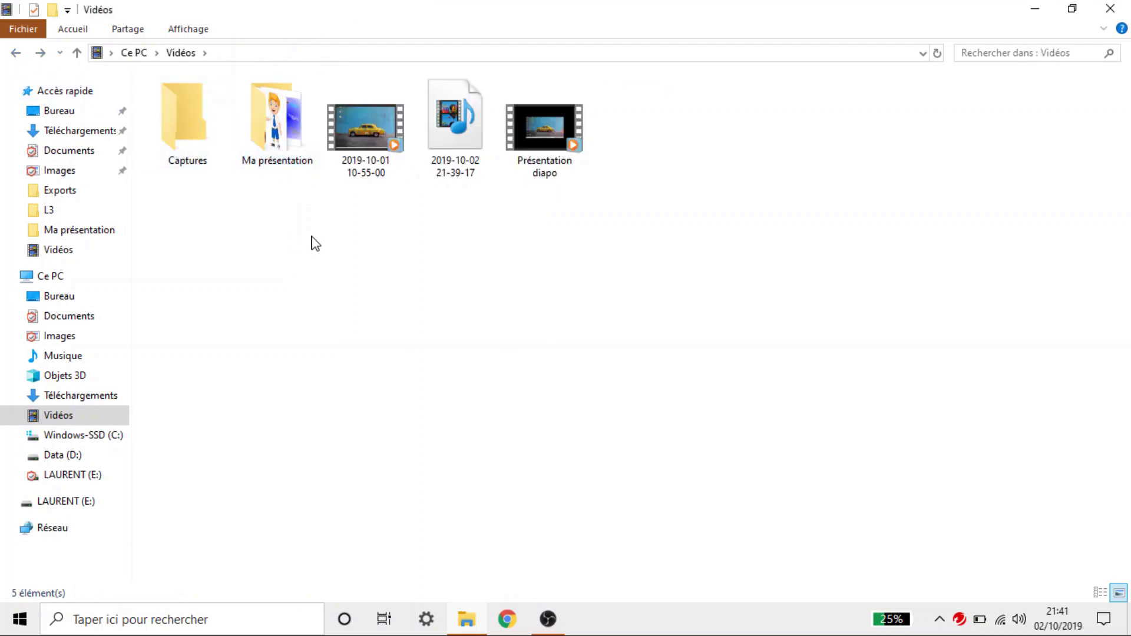
Create a folder with the default name in Vidéos and delete it.
{"action": "left_click", "coordinate": [59, 11]}
{"action": "left_click", "coordinate": [752, 190]}
{"action": "left_click", "coordinate": [658, 150]}
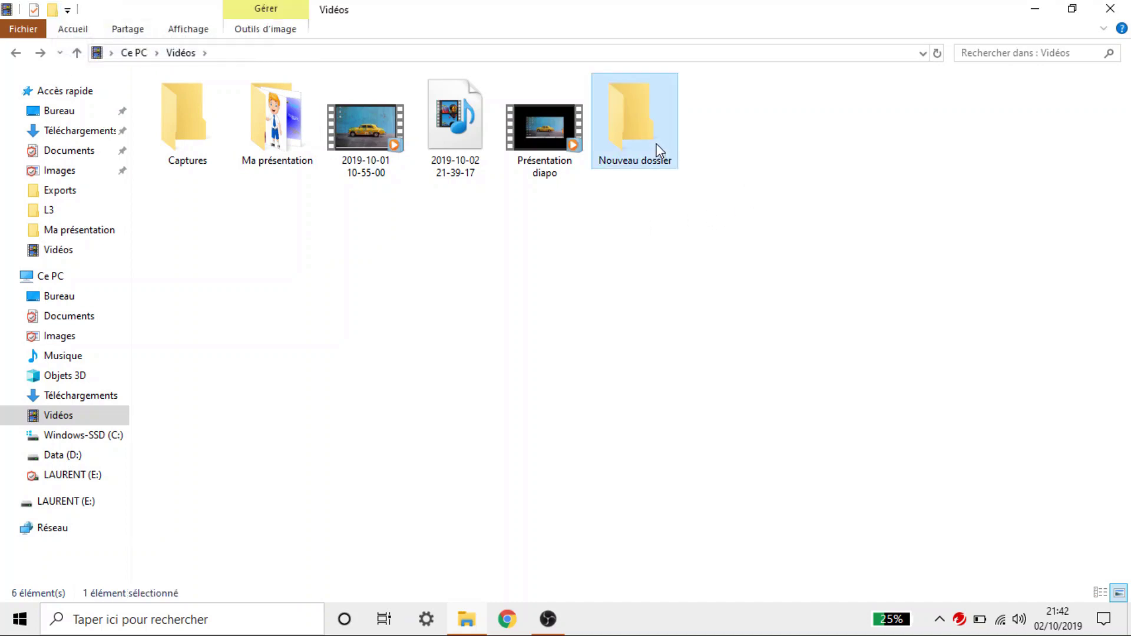
{"action": "key", "text": "Delete"}
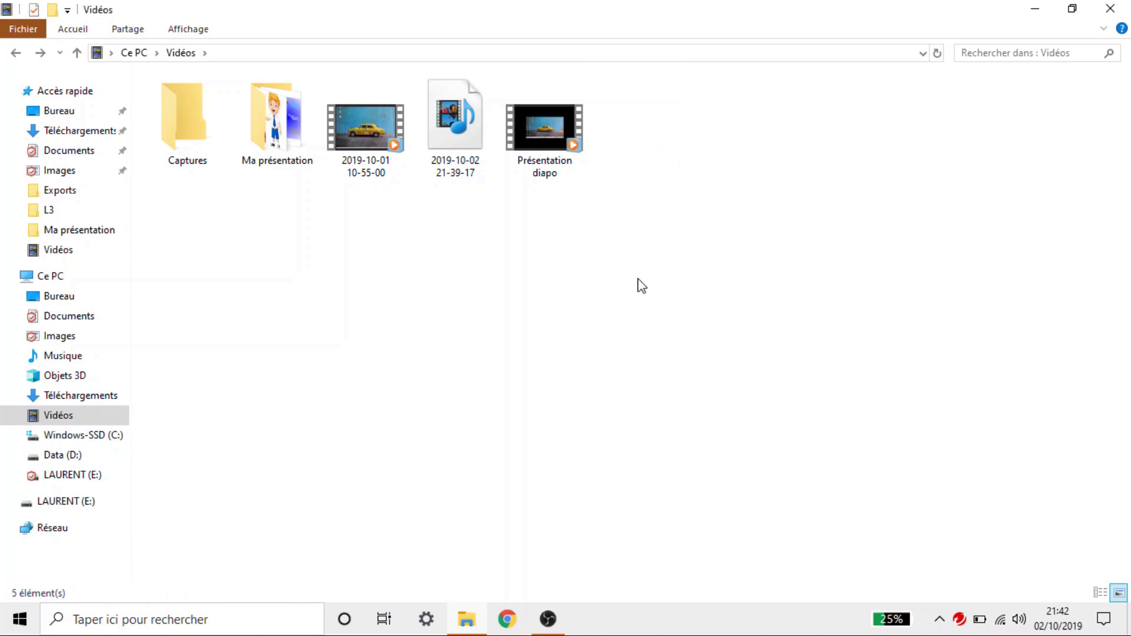
Create another folder named Nouveau dossier in Vidéos using the New Folder command, and remove it again.
{"action": "right_click", "coordinate": [641, 287]}
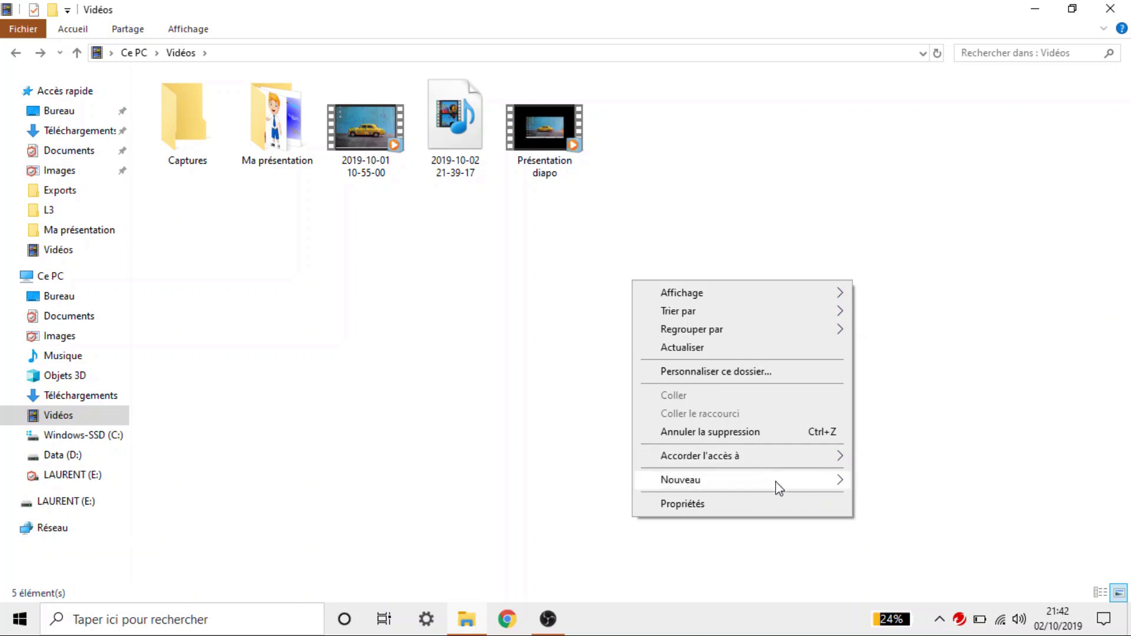
{"action": "mouse_move", "coordinate": [823, 474]}
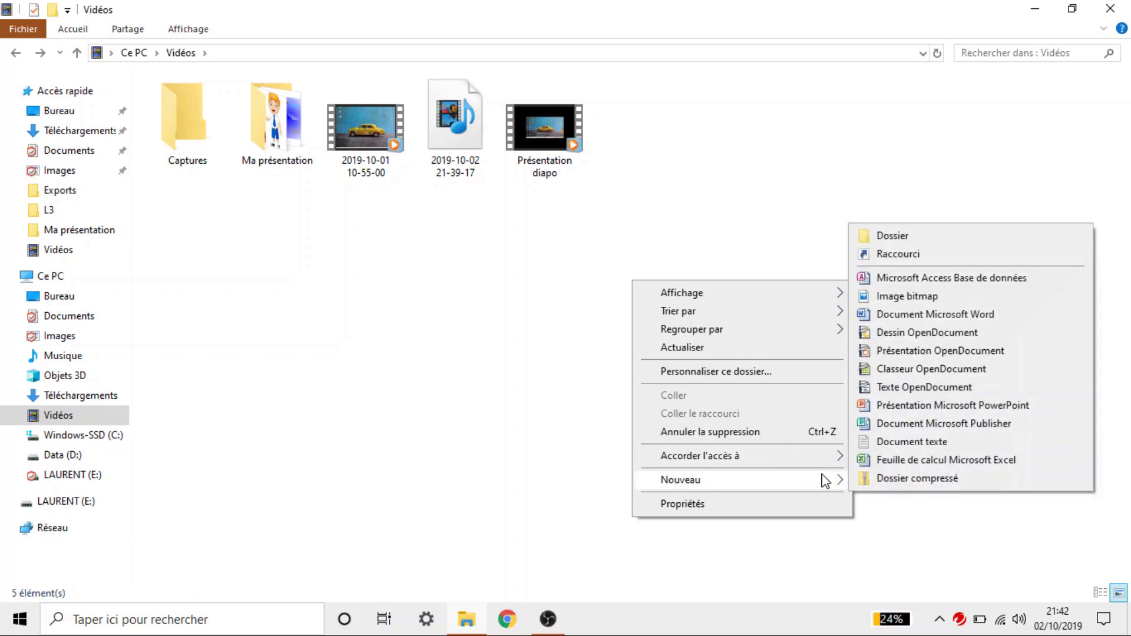
{"action": "left_click", "coordinate": [975, 236]}
{"action": "key", "text": "Return"}
{"action": "left_click", "coordinate": [742, 252]}
{"action": "left_click", "coordinate": [653, 147]}
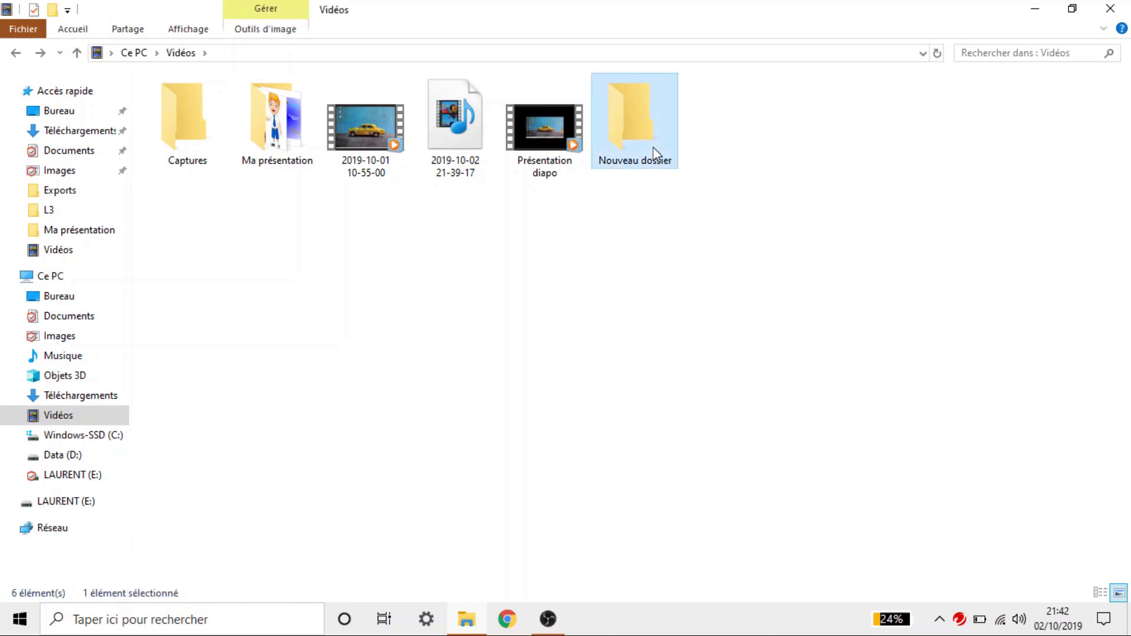
{"action": "key", "text": "Delete"}
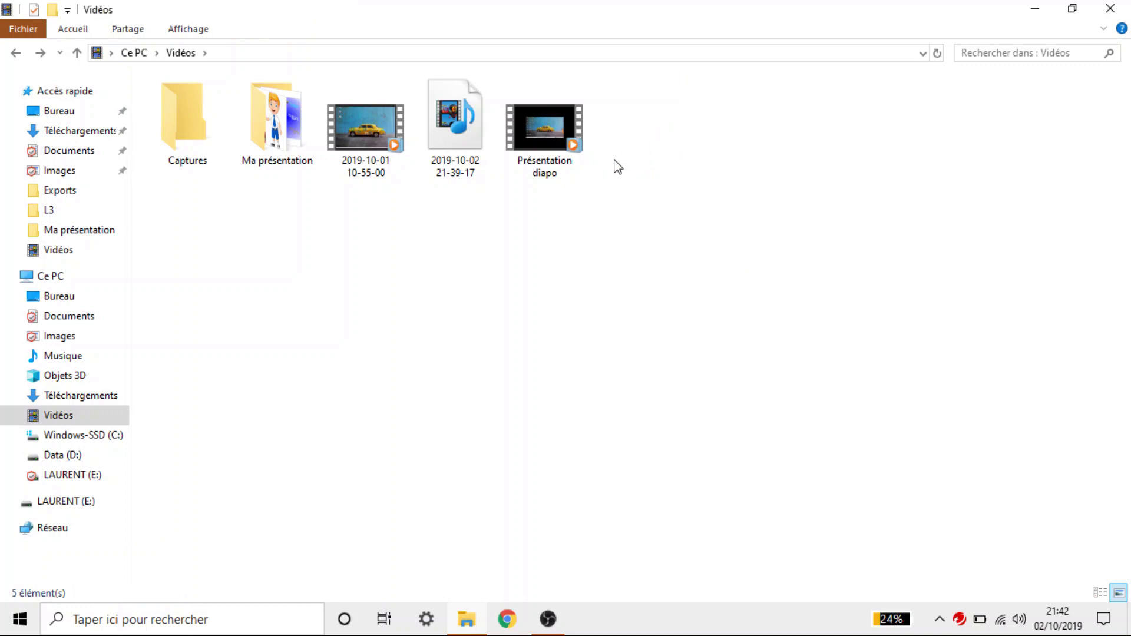
Check the source files in the Ma présentation folder and minimise the file window.
{"action": "double_click", "coordinate": [305, 126]}
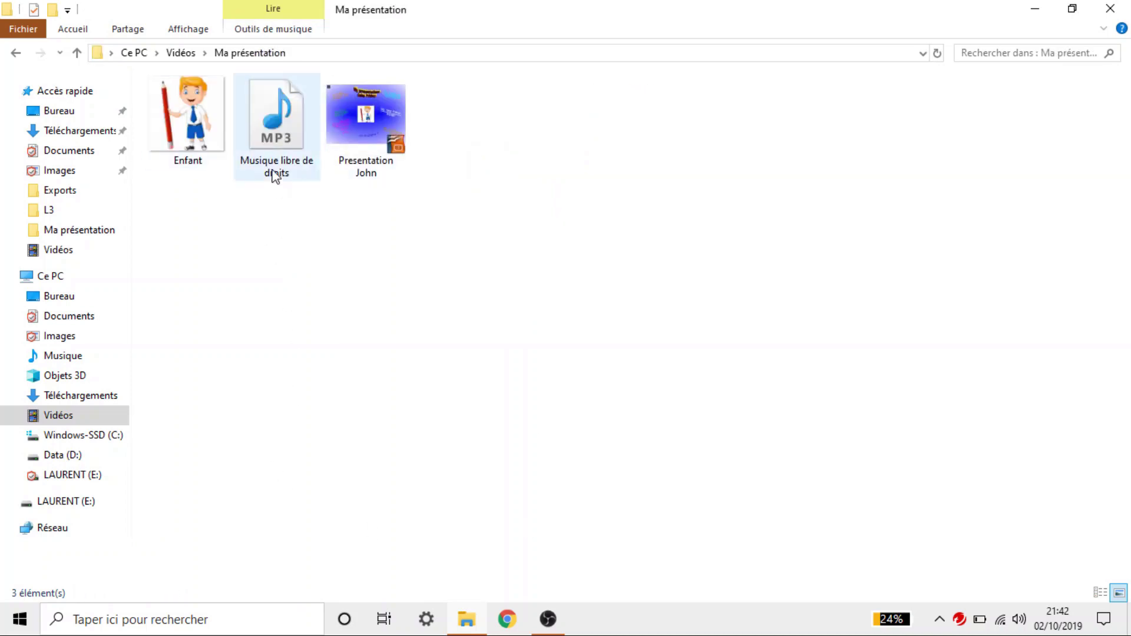
{"action": "left_click", "coordinate": [1035, 11]}
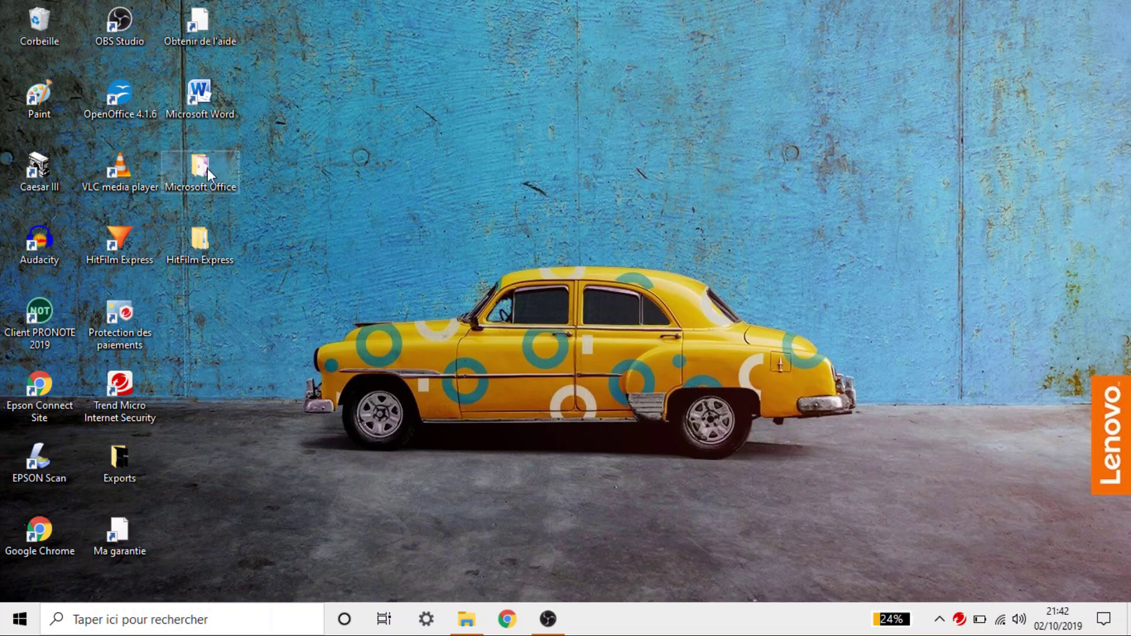
Launch OpenOffice 4.1.6, create a blank presentation with the wizard and close the slide properties pane.
{"action": "double_click", "coordinate": [125, 103]}
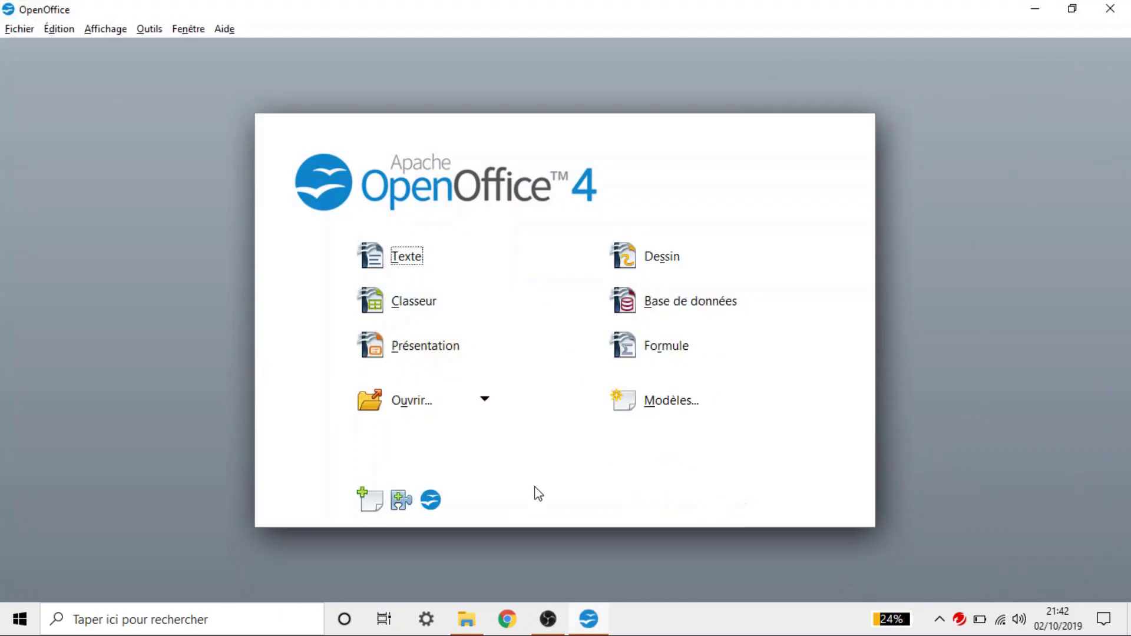
{"action": "left_click", "coordinate": [434, 350]}
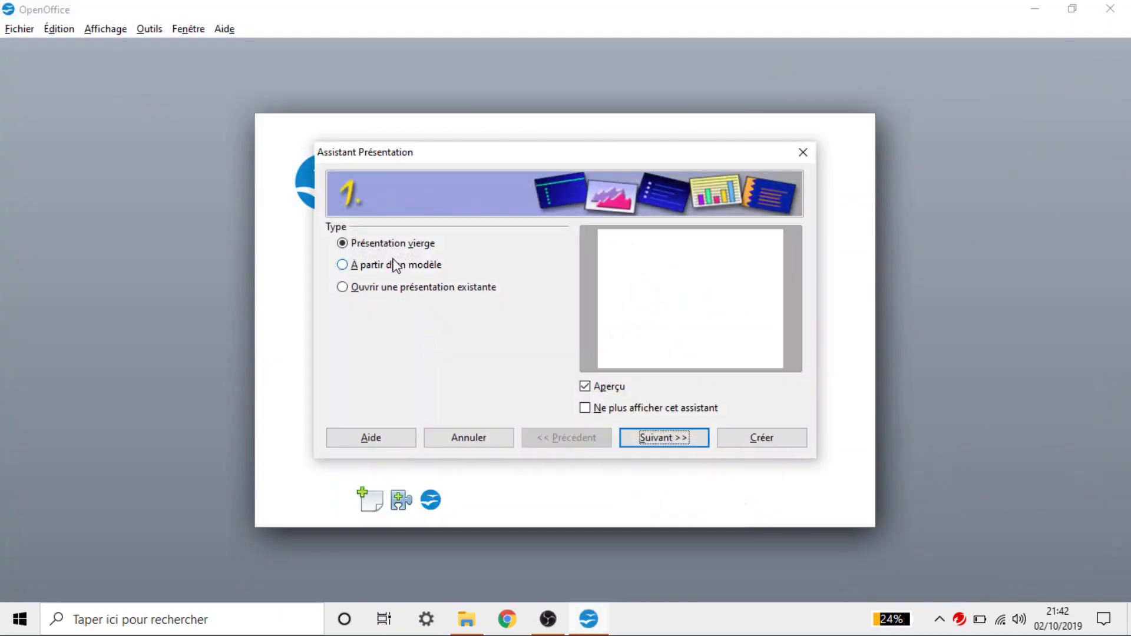
{"action": "left_click", "coordinate": [762, 441]}
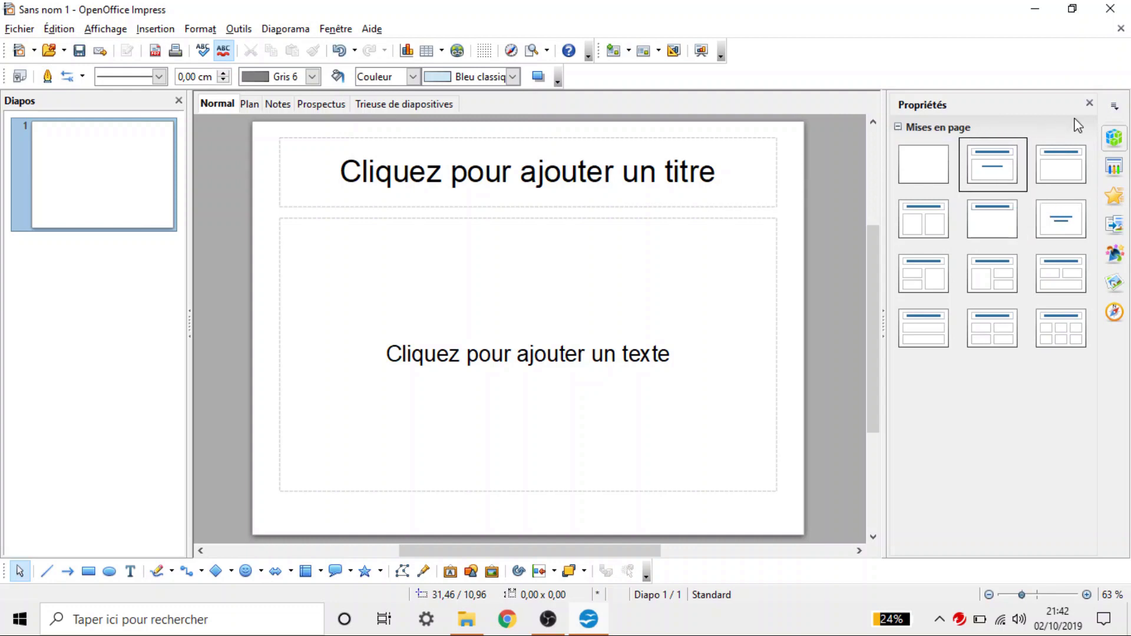
{"action": "left_click", "coordinate": [1089, 103]}
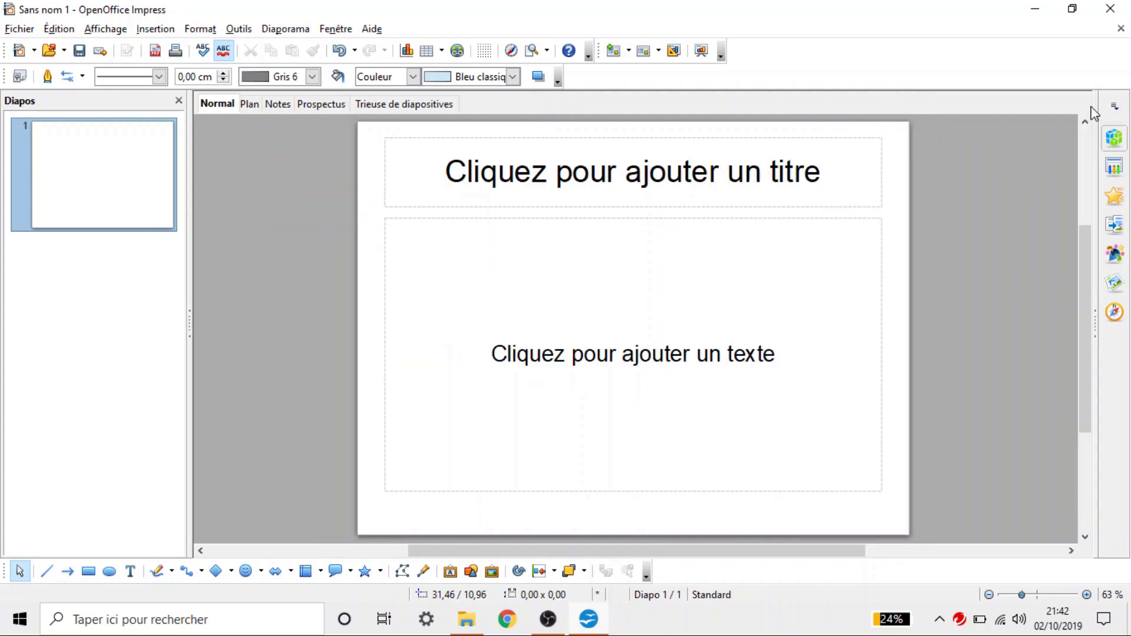
Delete the title placeholder from the first slide.
{"action": "left_click", "coordinate": [823, 206]}
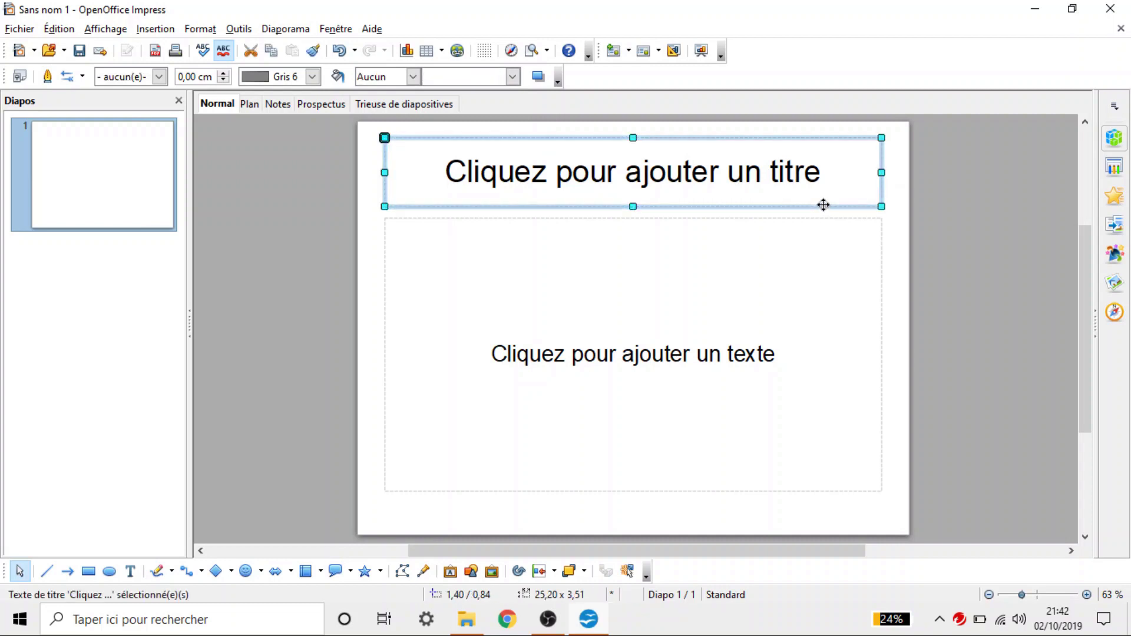
{"action": "key", "text": "Delete"}
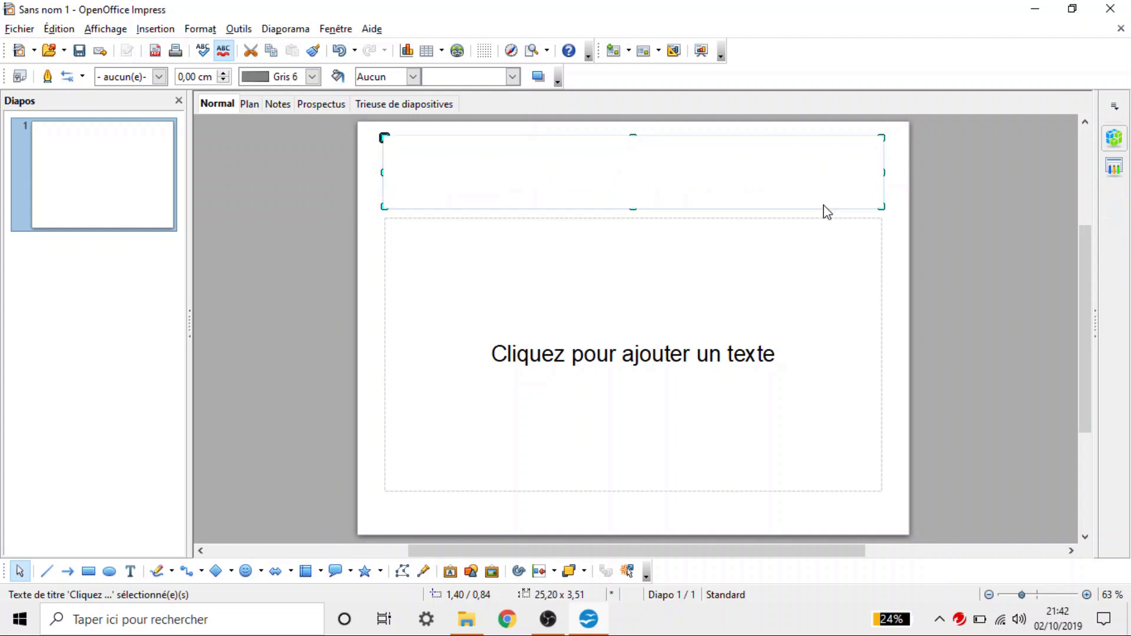